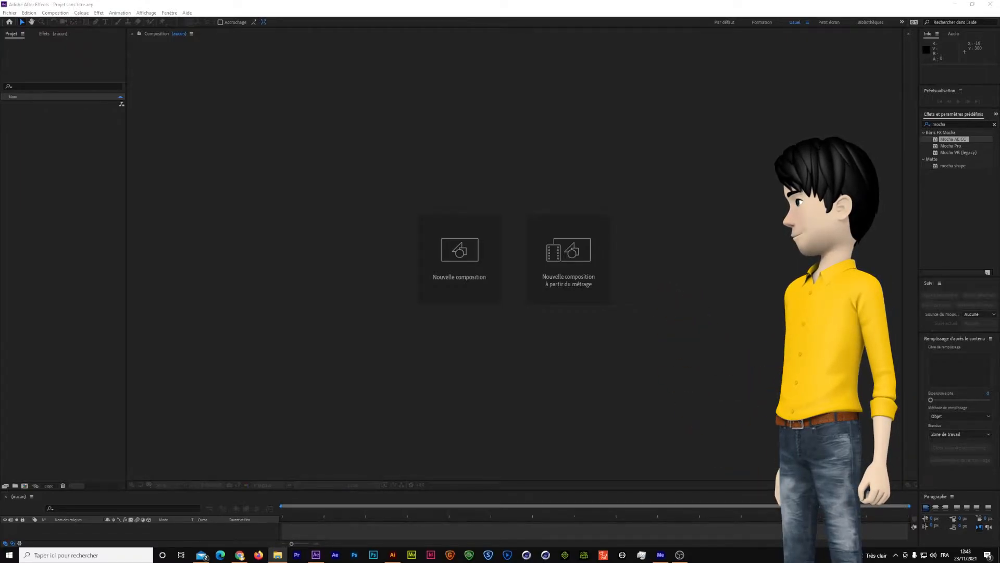
Import the top-view drone video of the car on the highway and close the Content-Aware Fill panel.
drag(670, 323, 71, 172)
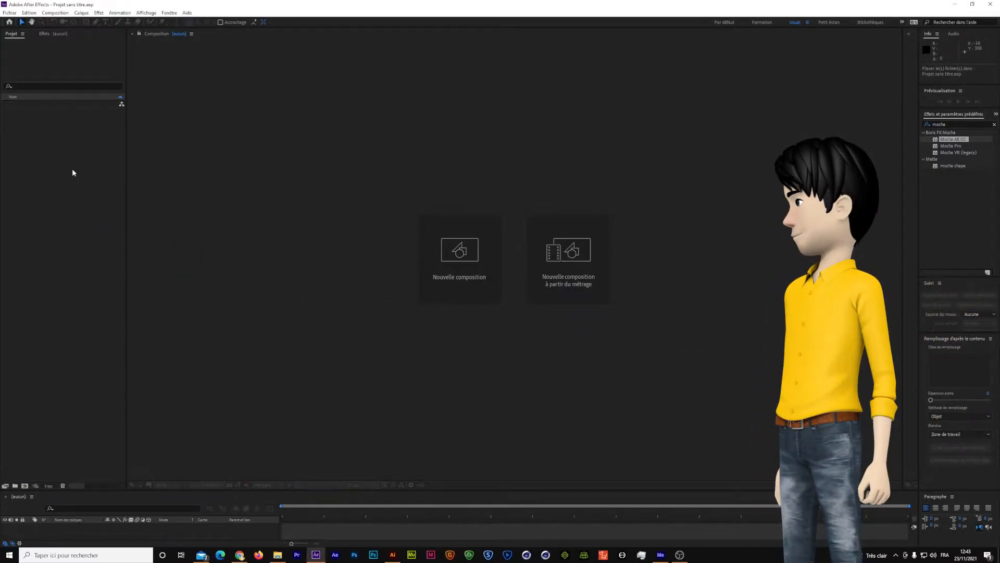
click(990, 339)
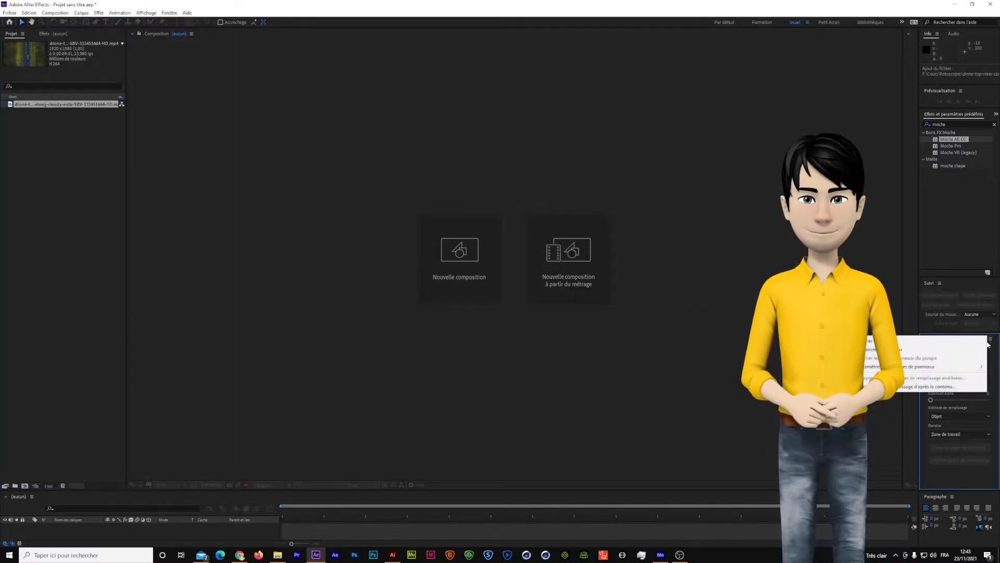
click(922, 341)
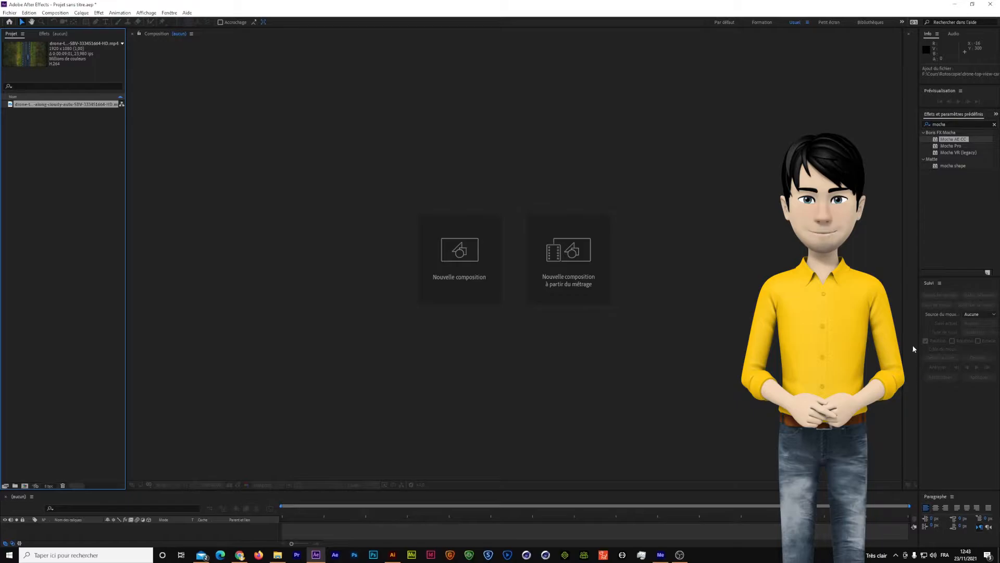
Create a composition from the imported drone footage and make the timeline area taller.
drag(80, 104, 25, 485)
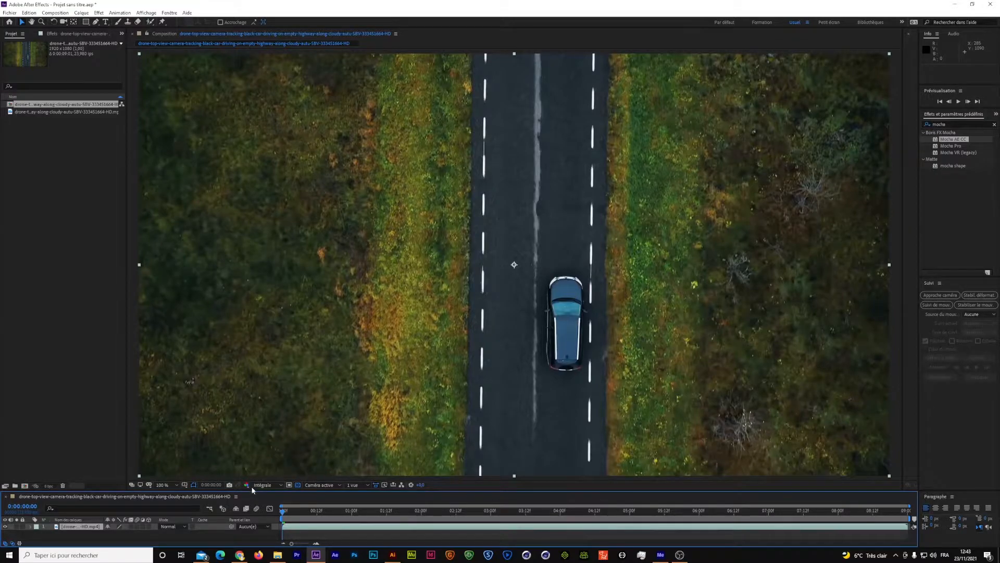
drag(252, 490, 277, 386)
click(268, 416)
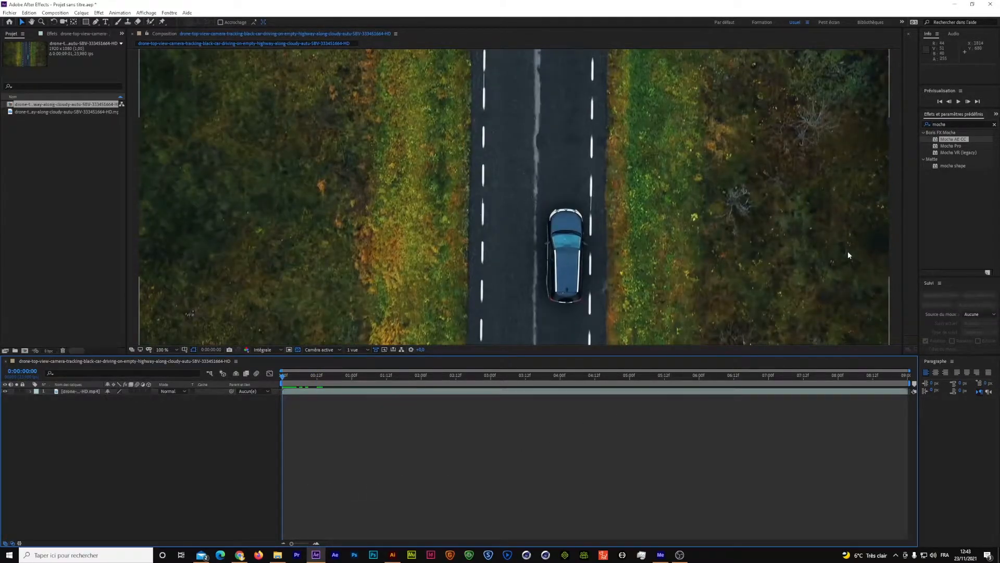
Save the project as Content-aware in the Cours folder, replacing the existing file of that name.
click(955, 124)
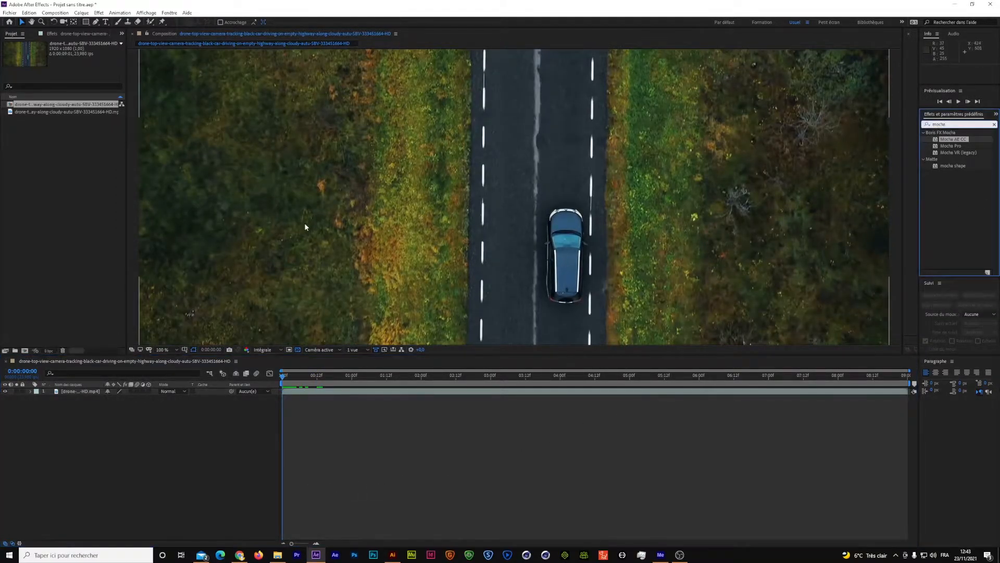
click(9, 14)
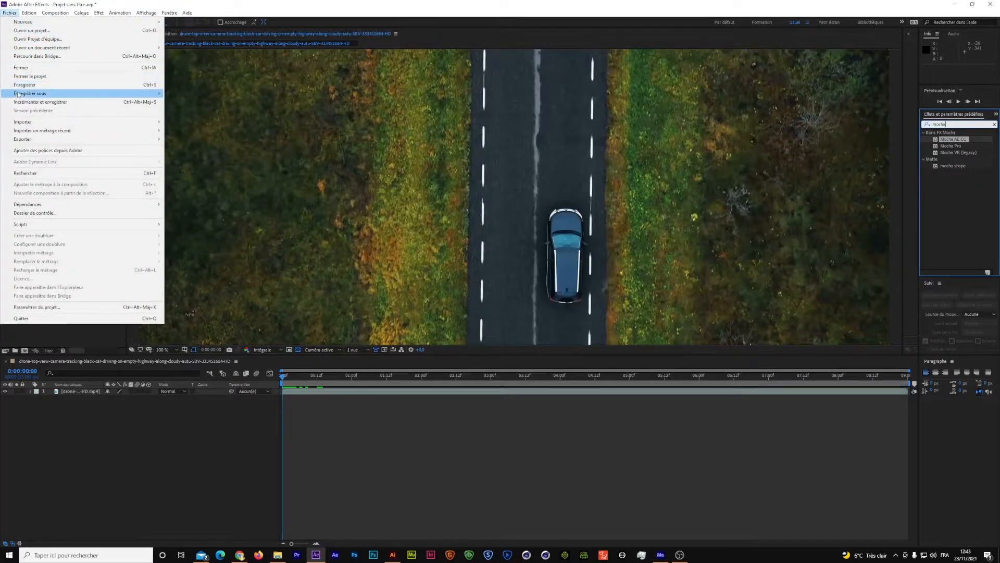
mouse_move(79, 93)
click(199, 95)
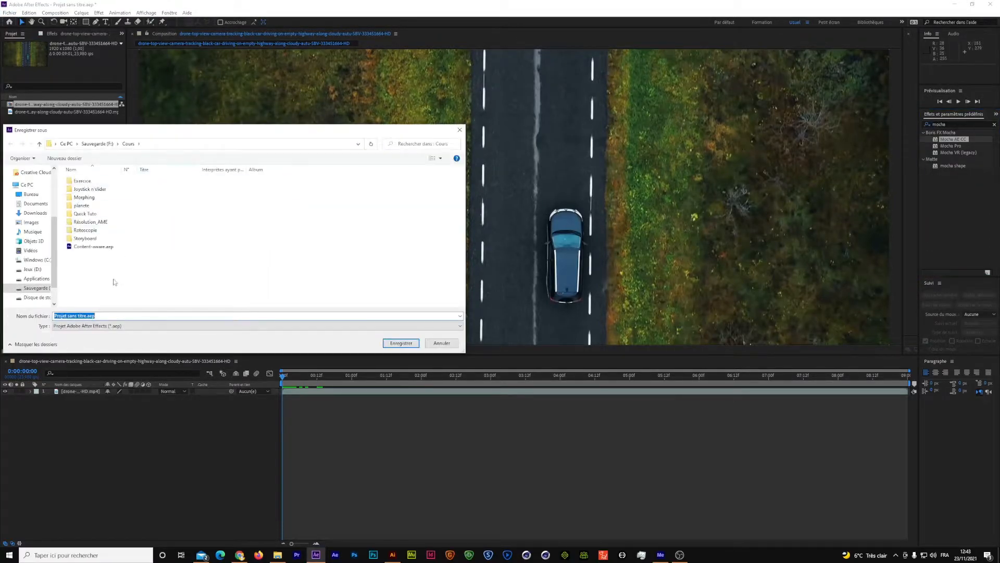
click(93, 249)
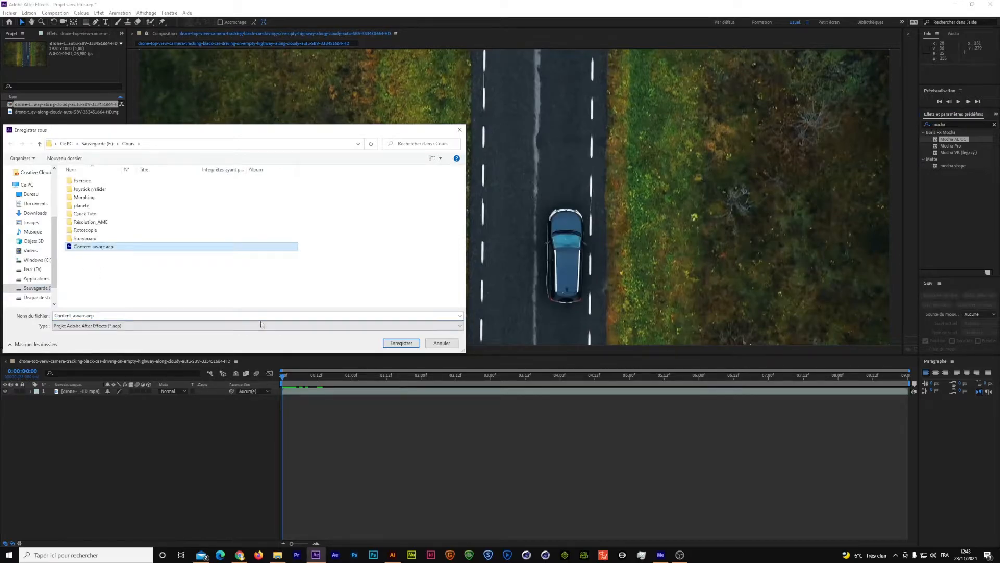
click(126, 317)
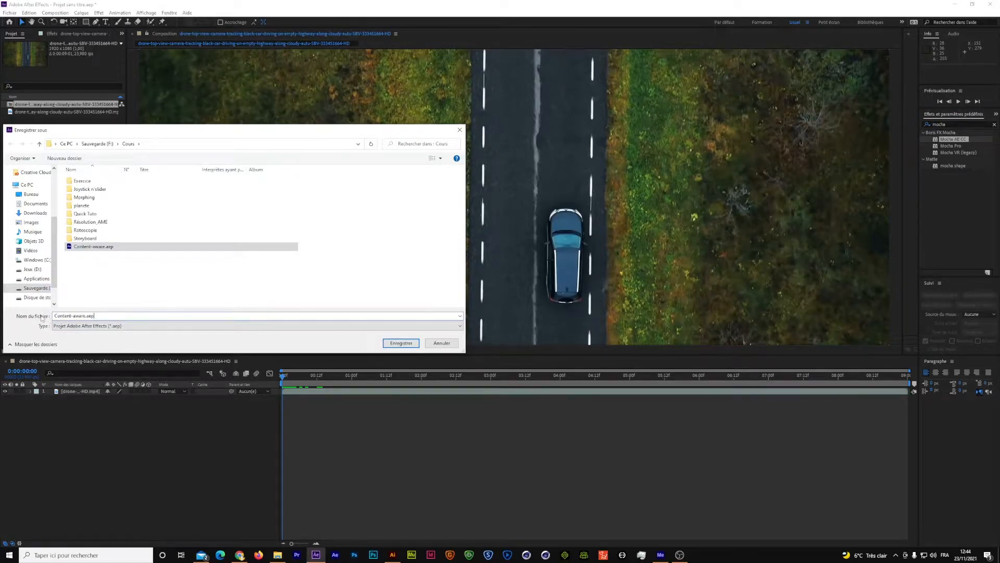
drag(97, 315, 46, 315)
text(Co)
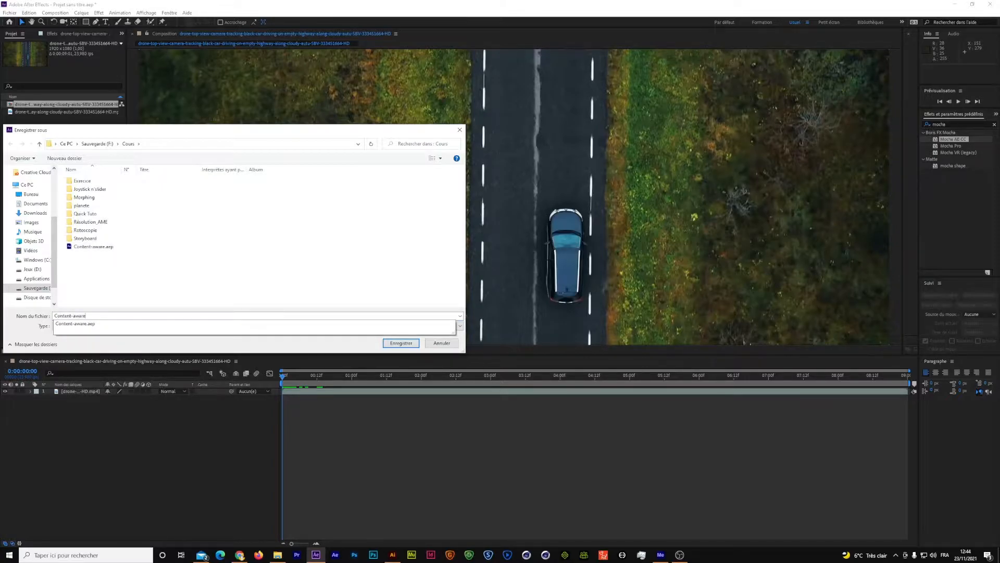
key(Return)
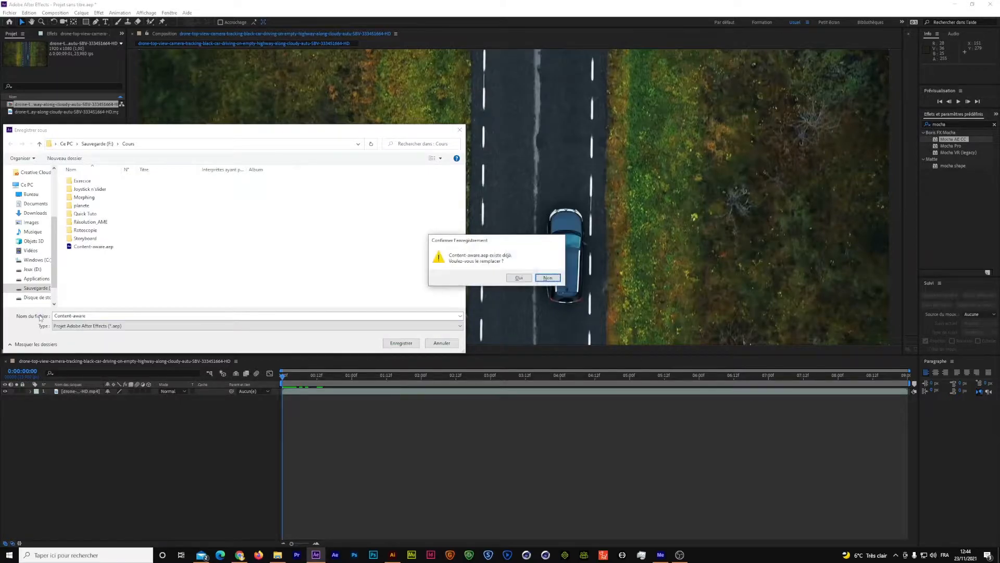
click(523, 277)
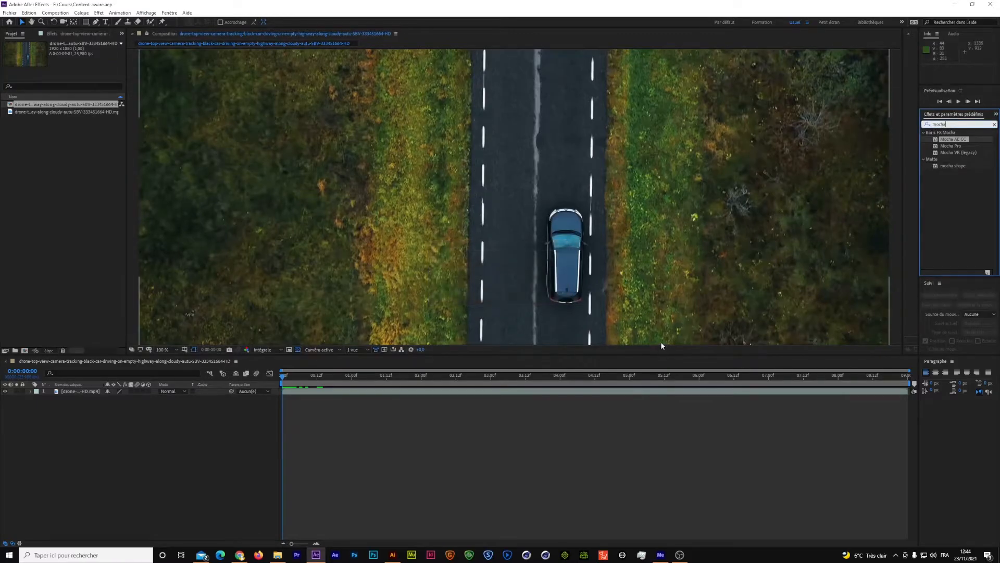
Reduce the timeline's height, find the Mocha AE CC effect with "mocha" and apply it to the drone footage layer.
drag(663, 367, 669, 476)
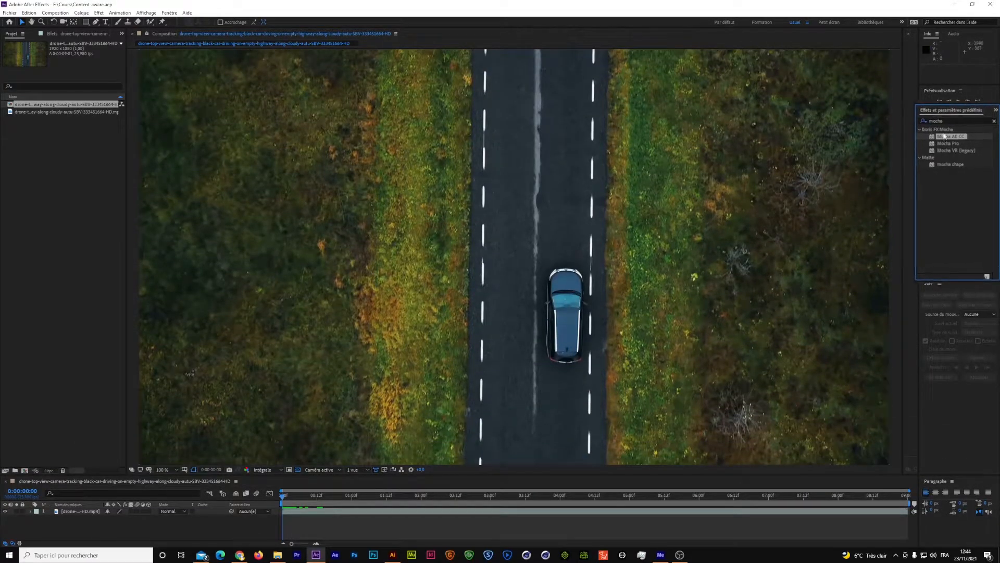
drag(950, 124, 919, 125)
text(mocha)
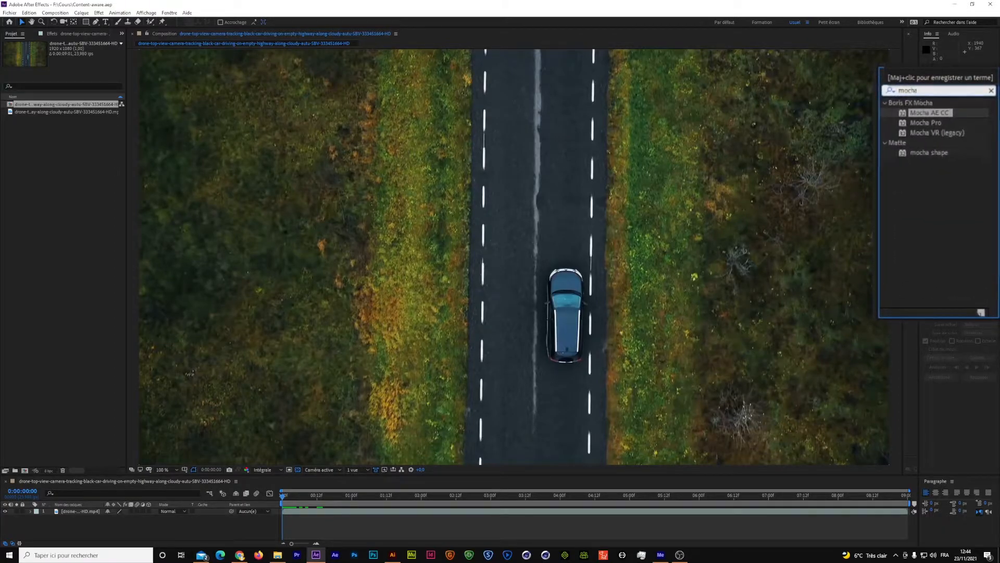
drag(923, 112, 89, 513)
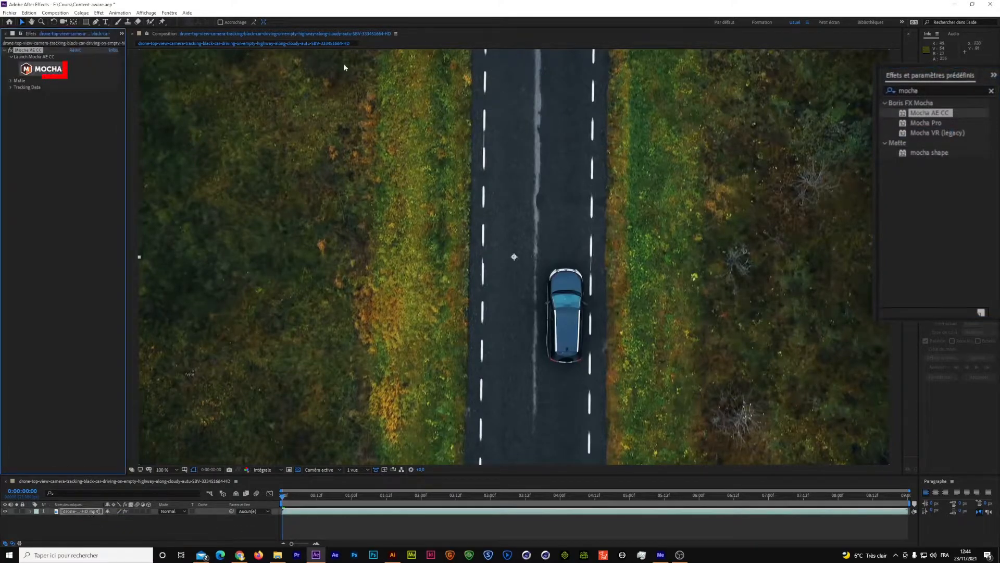
Launch Mocha AE from the effect and draw a closed four-point spline around the car, leaving a margin of road.
click(36, 71)
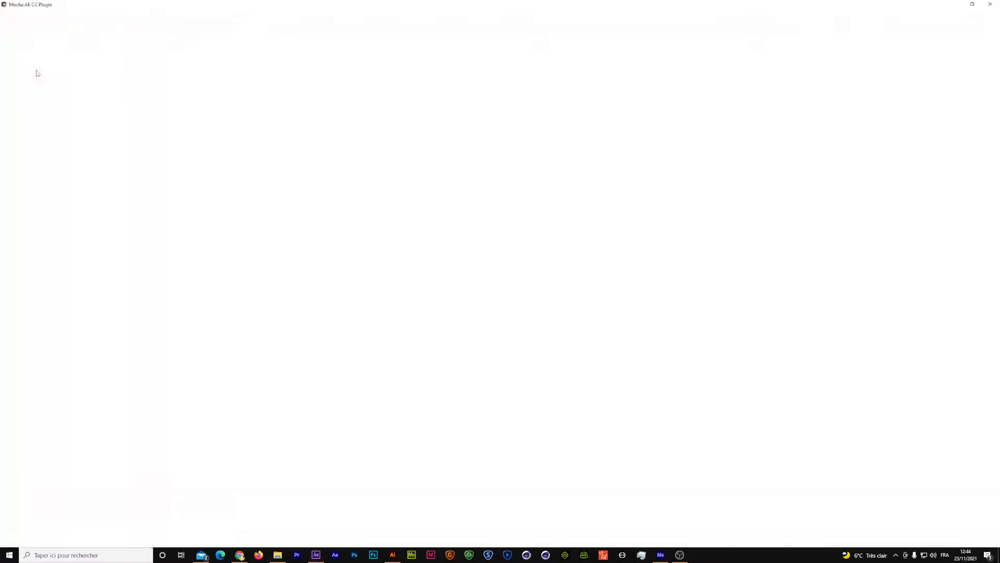
click(66, 27)
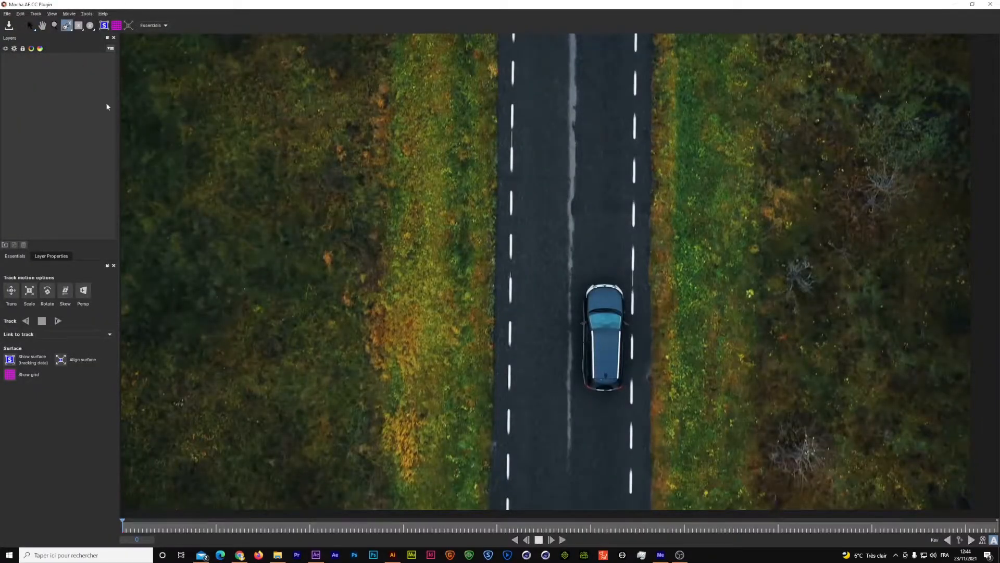
click(572, 277)
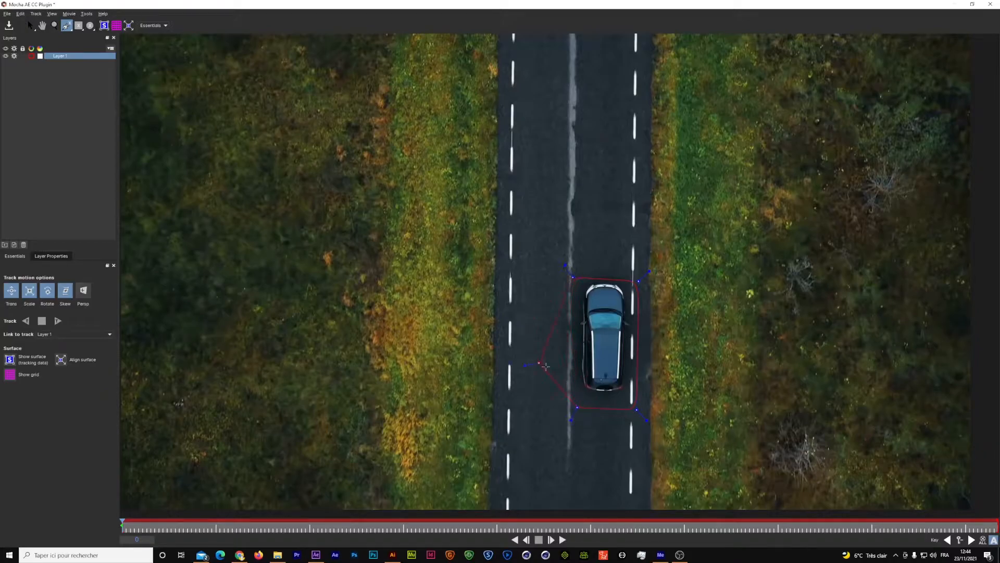
right_click(549, 345)
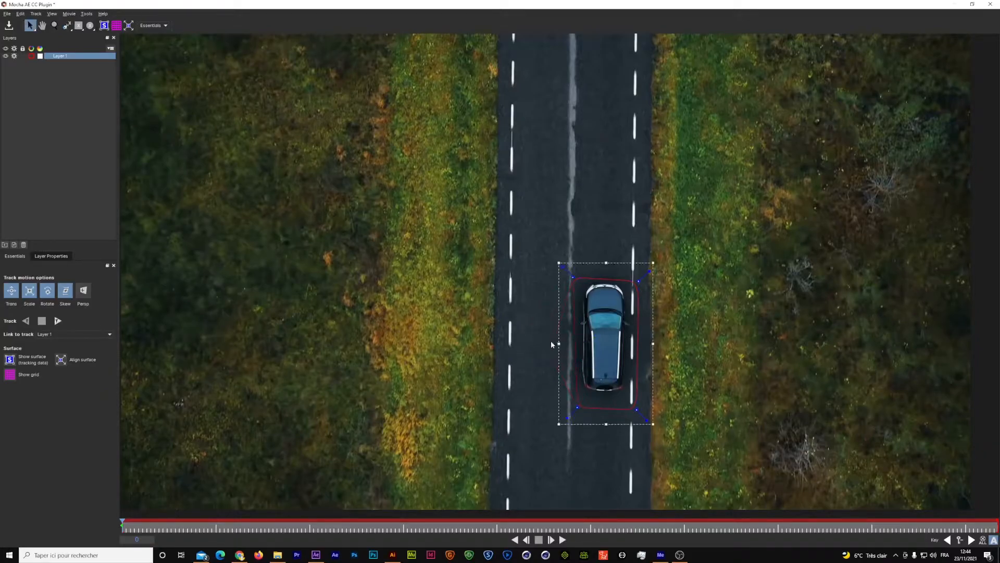
Track the car shape forward through the whole clip, then close Mocha and save its changes.
click(59, 320)
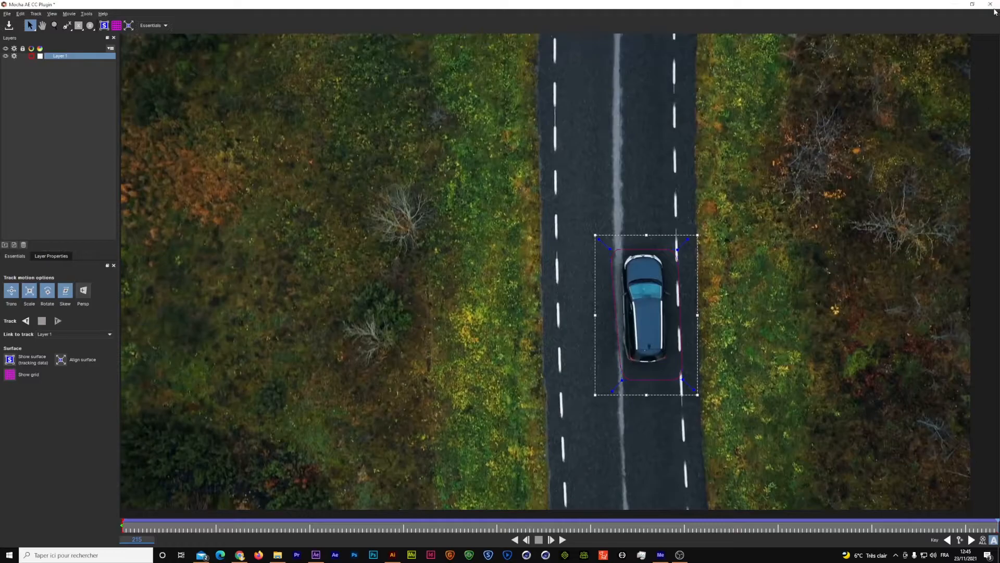
click(989, 4)
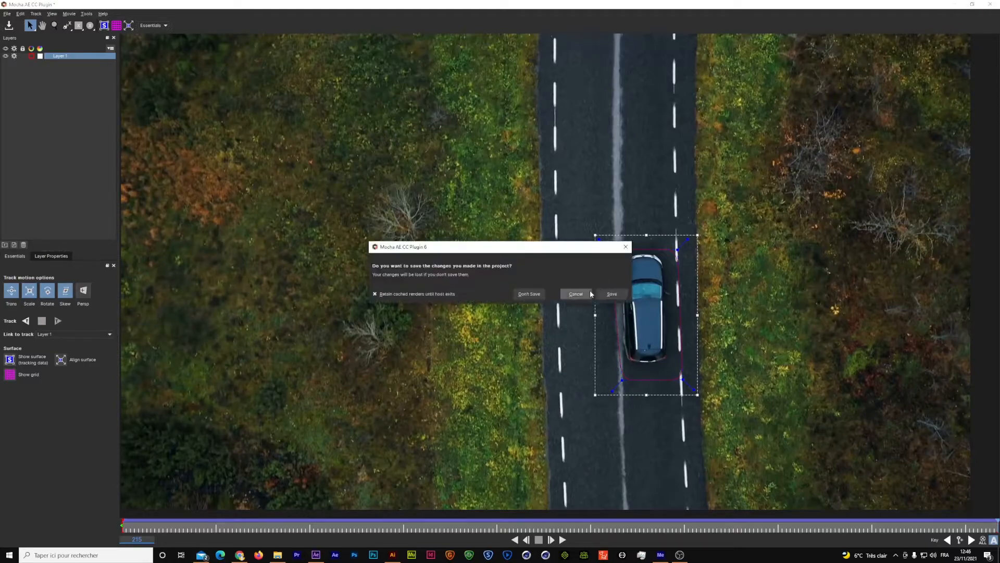
click(609, 293)
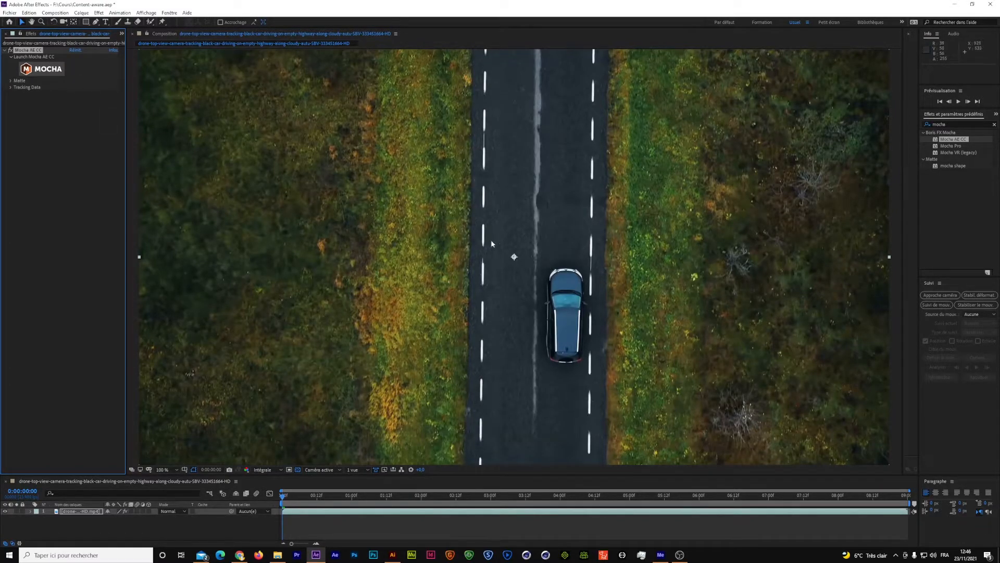
Create After Effects masks on the footage layer from the Mocha matte data.
click(11, 80)
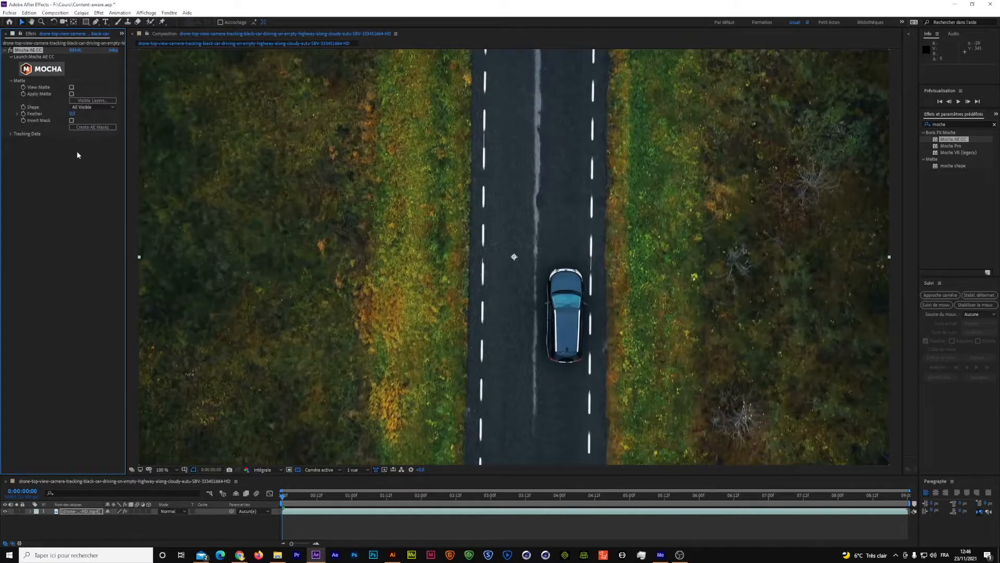
click(11, 81)
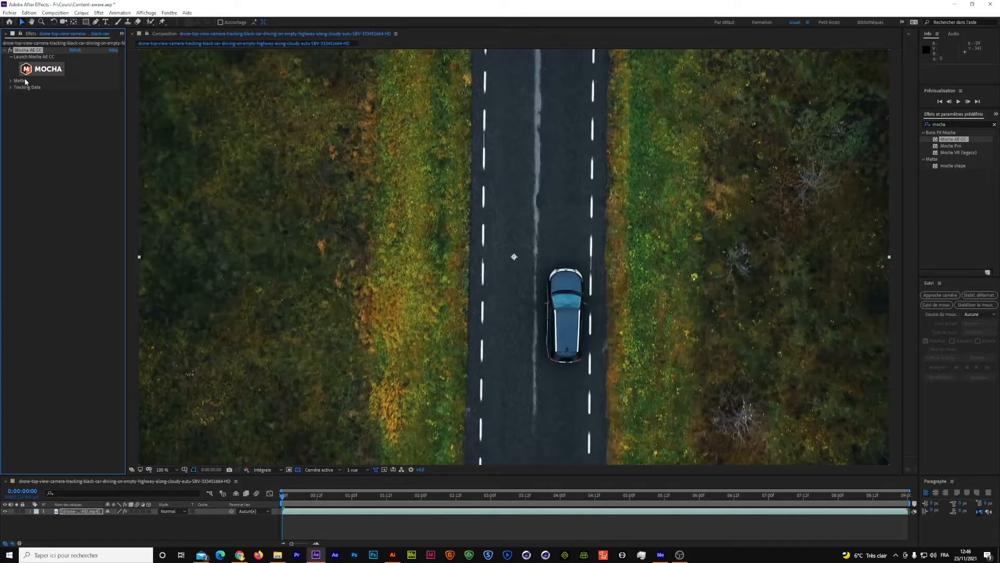
click(11, 81)
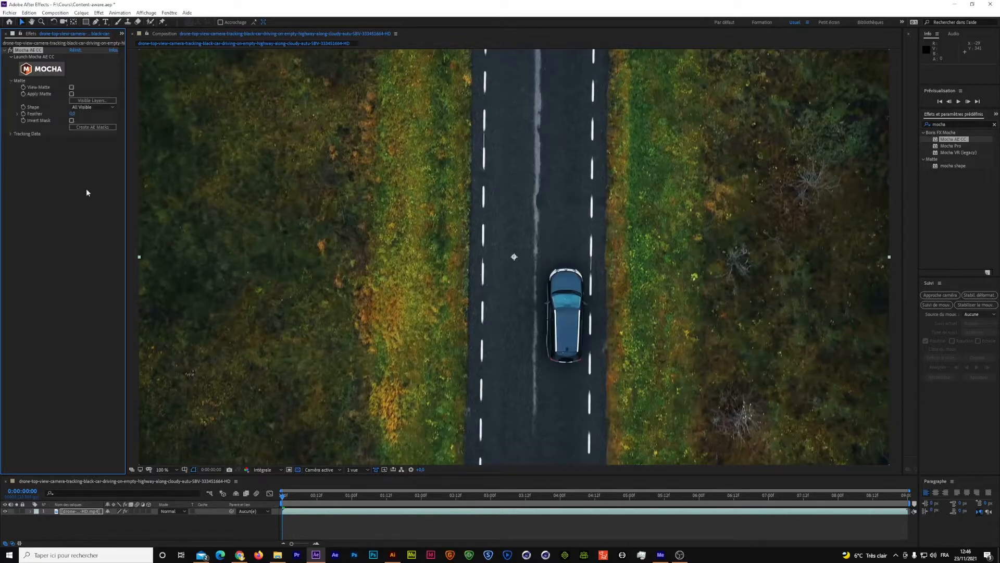
click(90, 127)
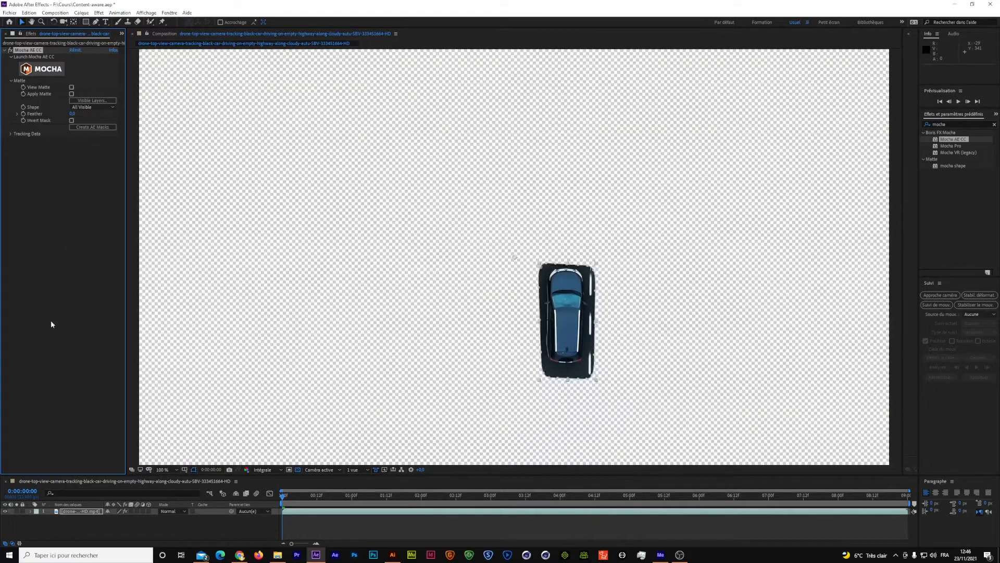
Set the blend mode of the layer's tracked car mask to Soustraction.
click(31, 512)
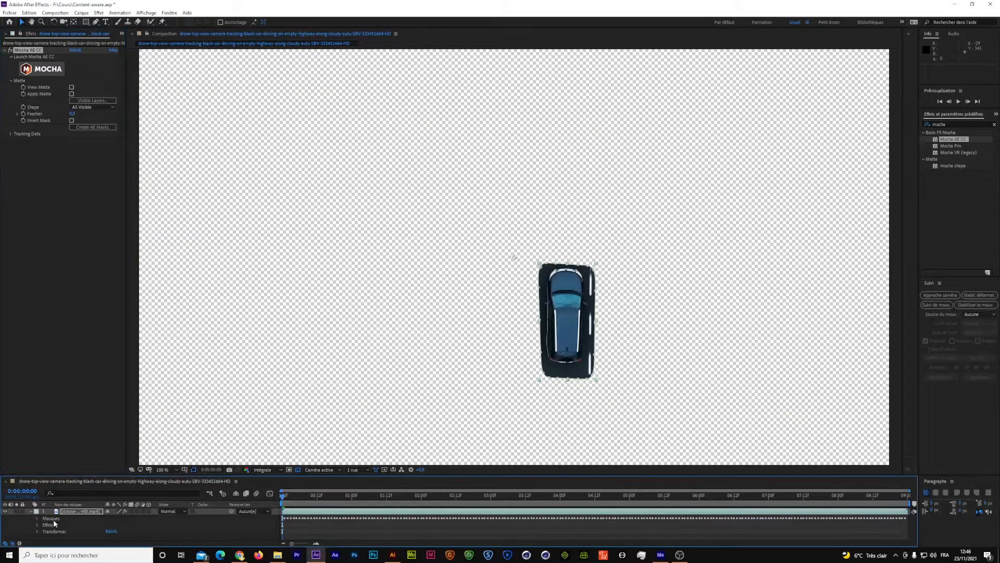
click(37, 518)
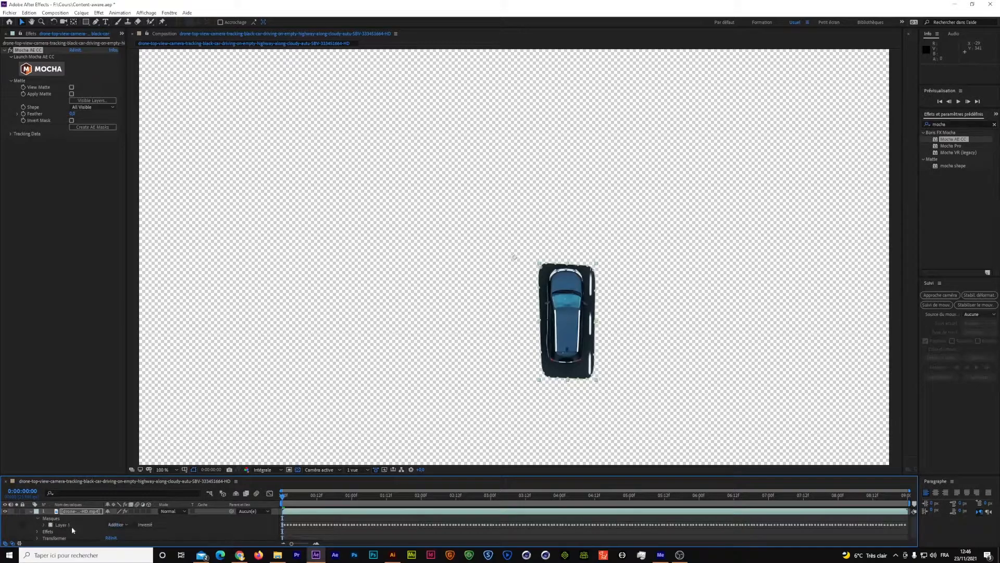
click(127, 524)
click(201, 521)
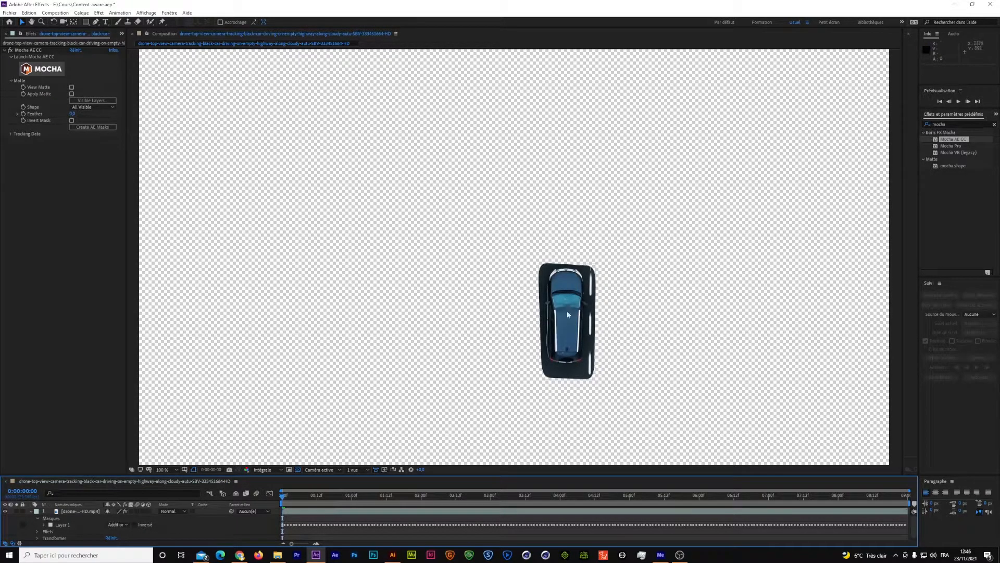
click(125, 525)
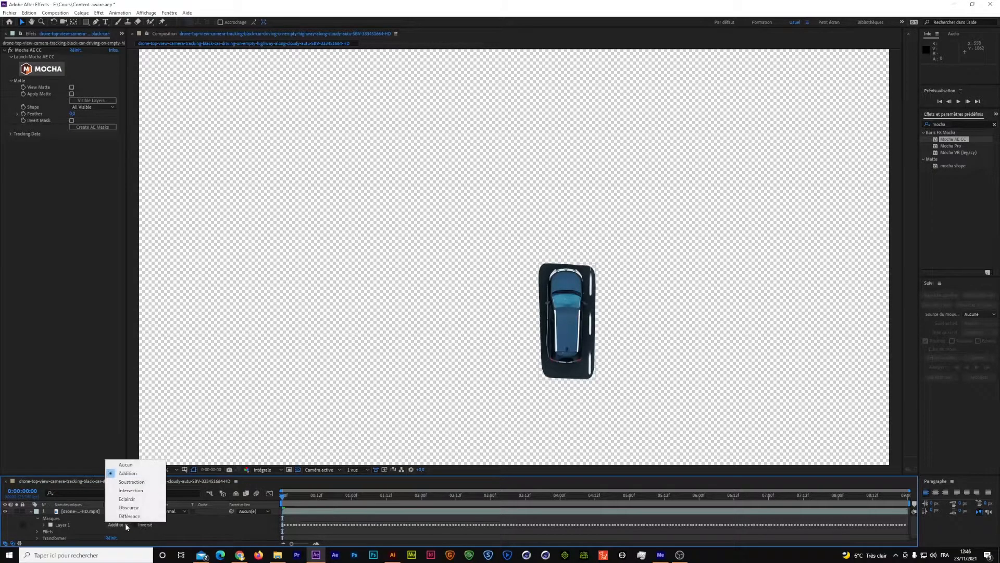
click(131, 482)
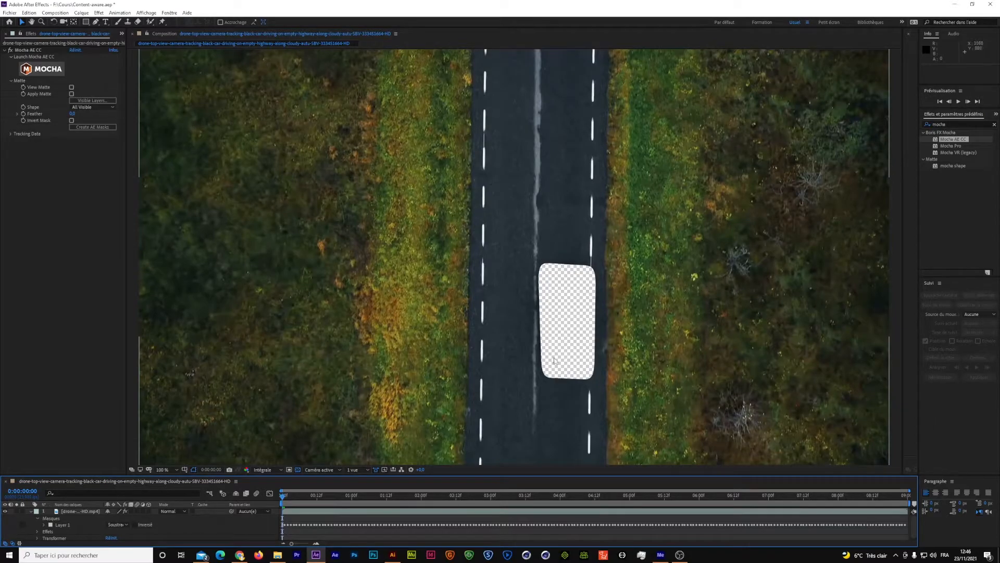
Display the Content-Aware Fill panel (Remplissage d'après le contenu) and enlarge it to show all its options.
click(169, 12)
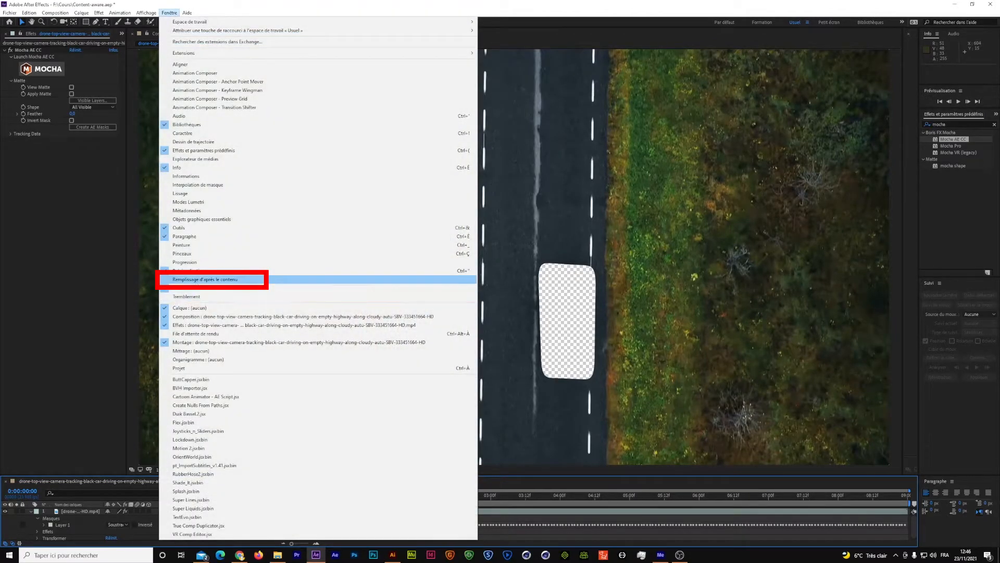
click(197, 280)
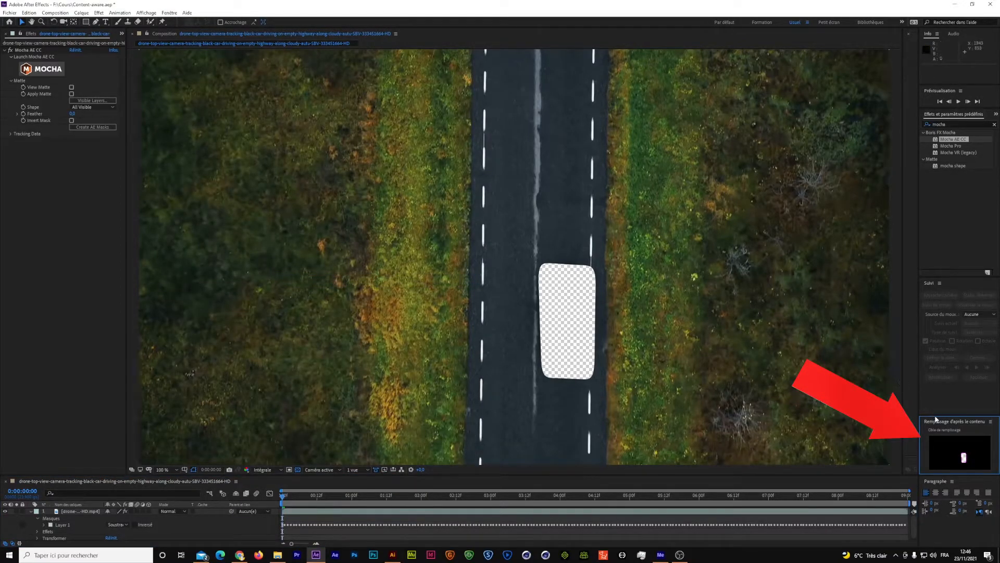
mouse_move(935, 417)
mouse_down()
mouse_move(939, 405)
mouse_move(937, 427)
mouse_move(944, 319)
mouse_up()
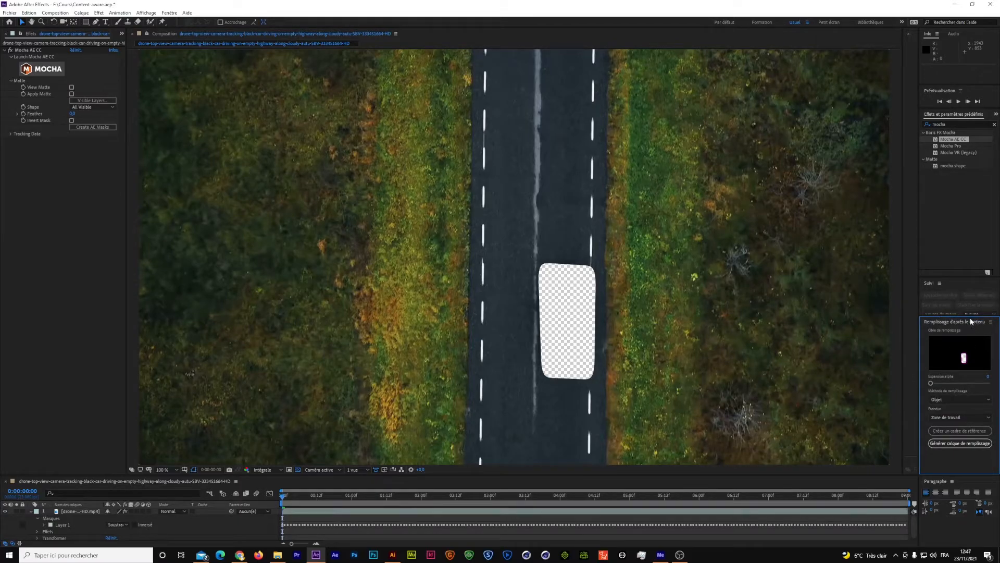
Generate a content-aware fill layer for the masked car area using the Objet fill method over the Zone de travail range.
drag(970, 316, 968, 290)
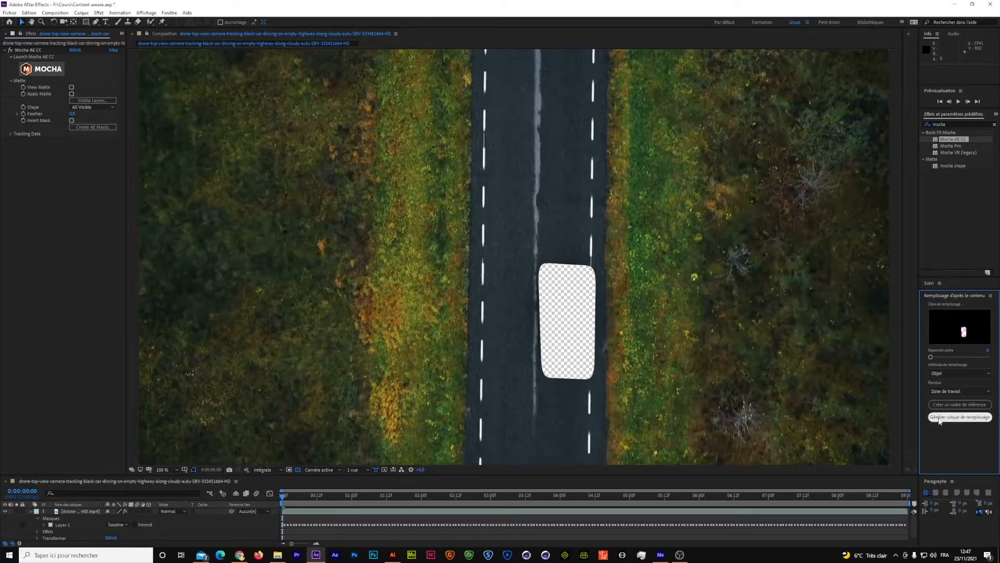
click(972, 417)
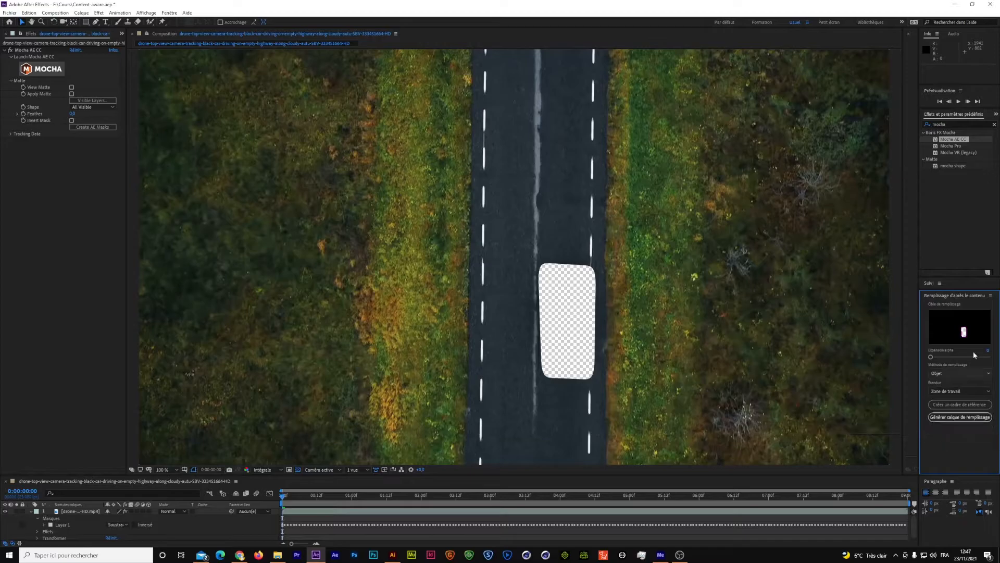
click(946, 370)
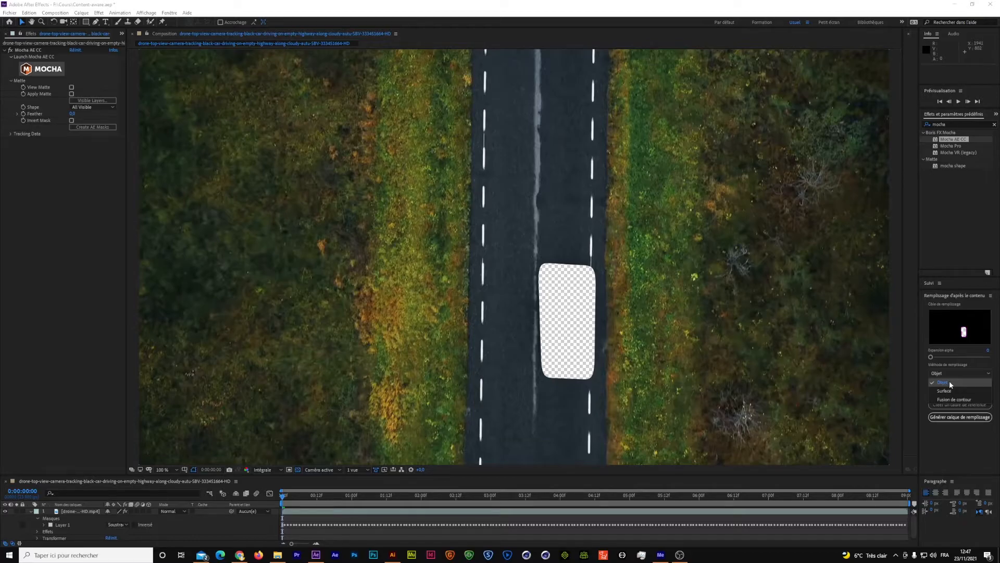
click(949, 383)
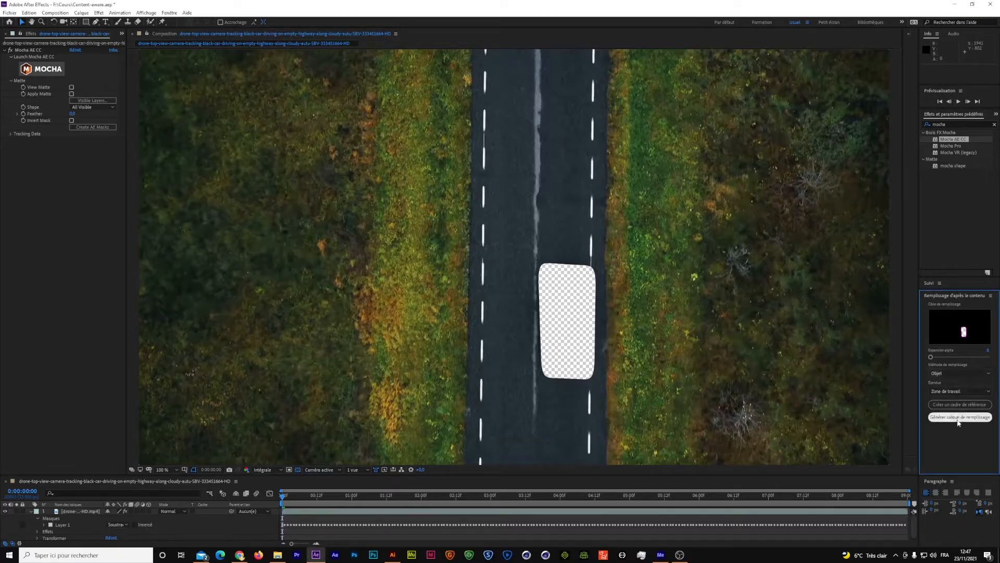
click(952, 372)
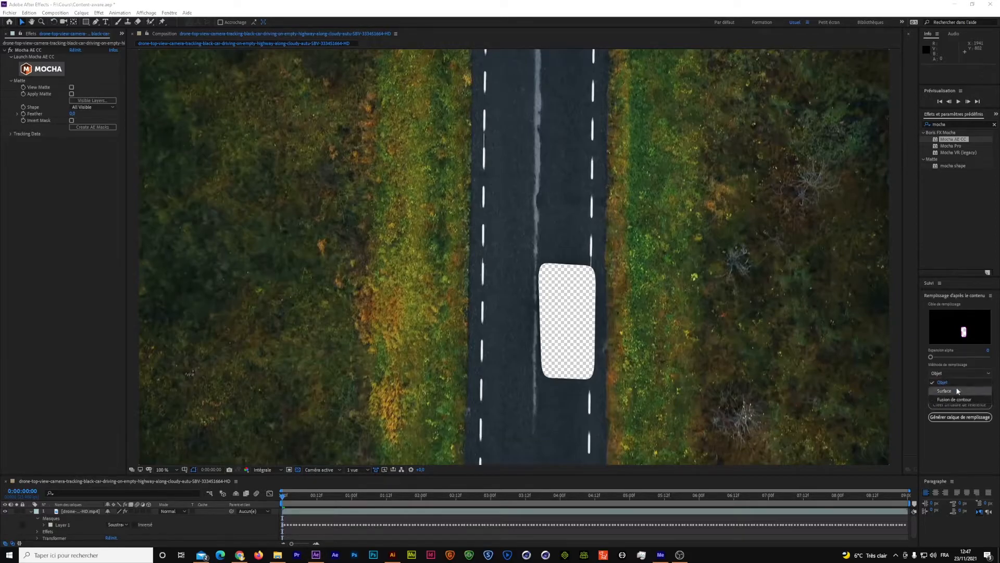
click(958, 373)
click(959, 417)
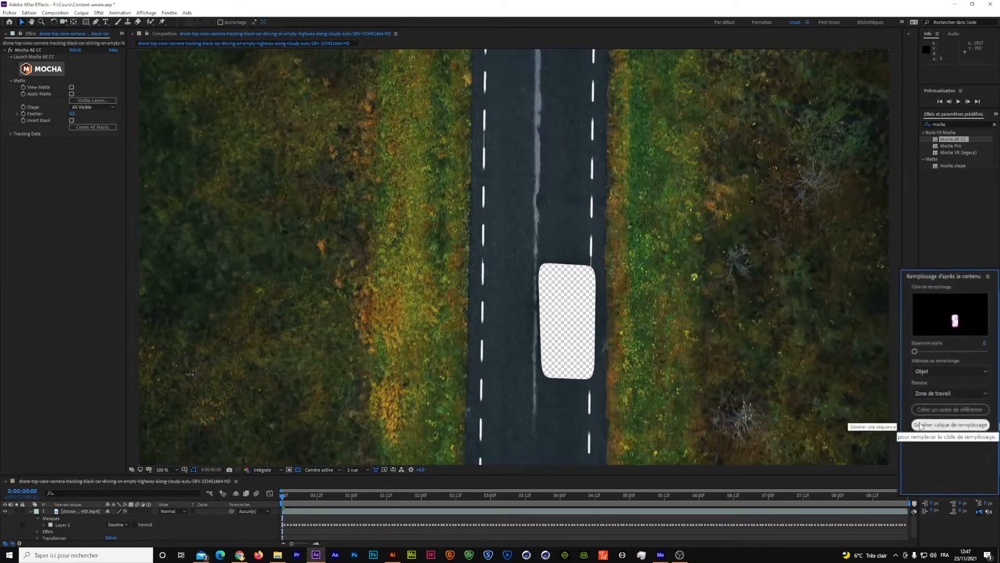
click(921, 424)
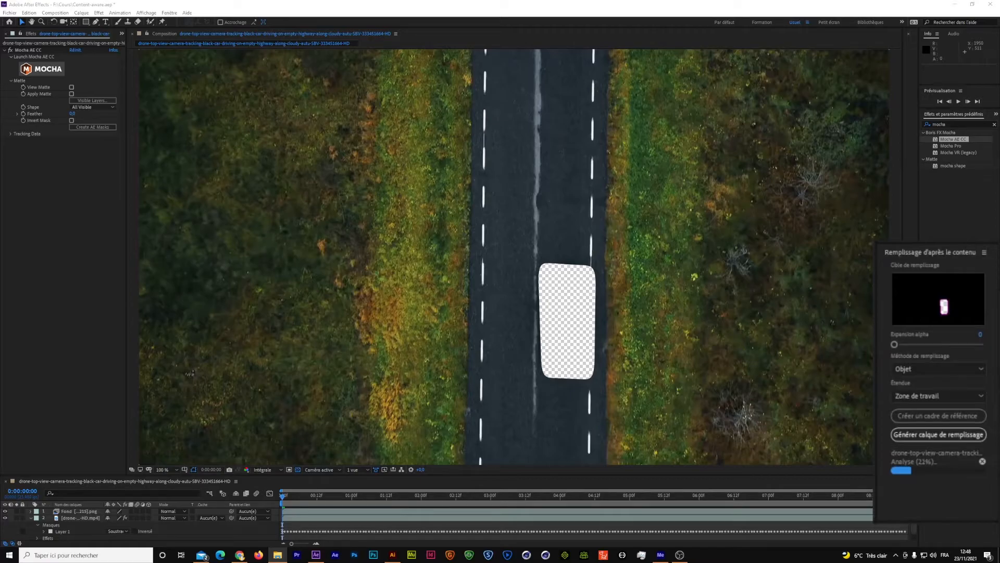
In File Explorer, open the footage's subfolder inside Cours > Remplissages to examine its PNG fill frames, then return to After Effects.
drag(999, 166, 523, 110)
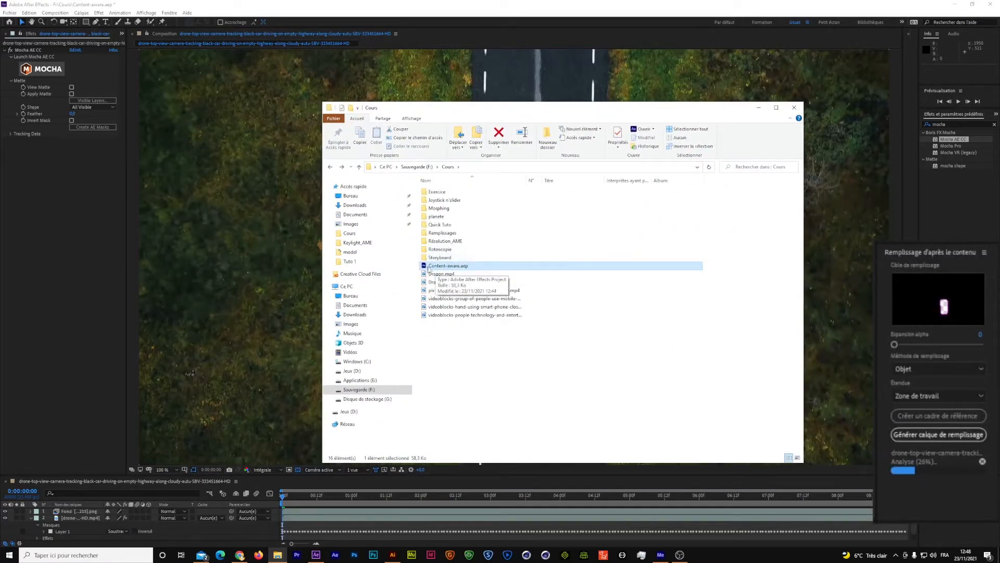
double_click(437, 233)
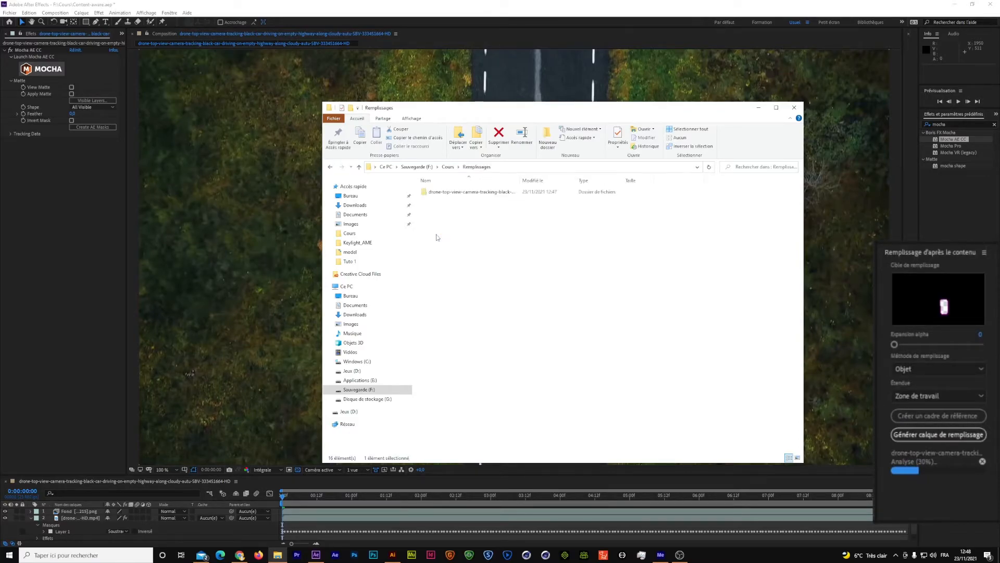
double_click(442, 194)
double_click(441, 194)
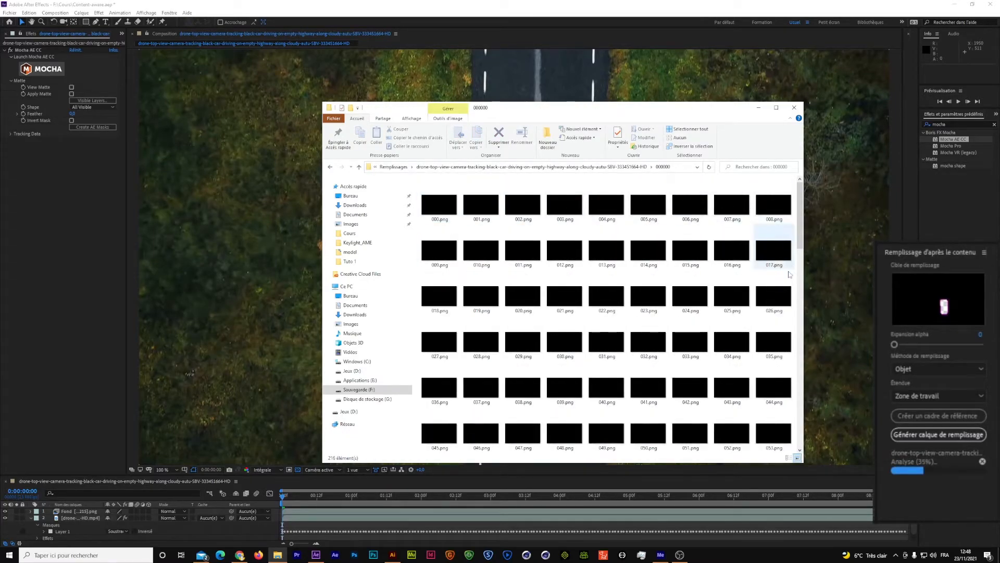
drag(514, 108, 999, 198)
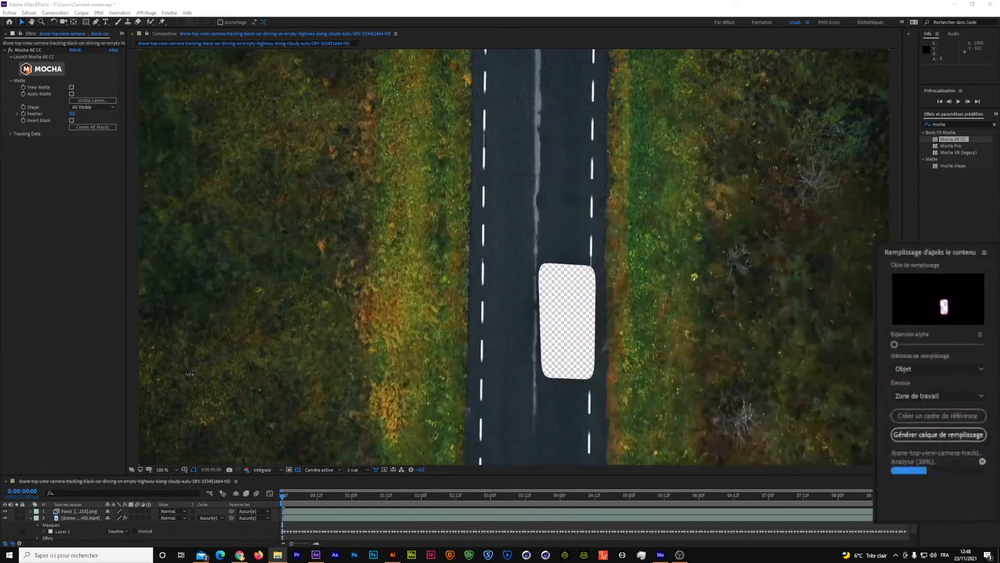
Collapse the drone footage layer's properties beneath the fill layer and deselect all layers.
click(79, 511)
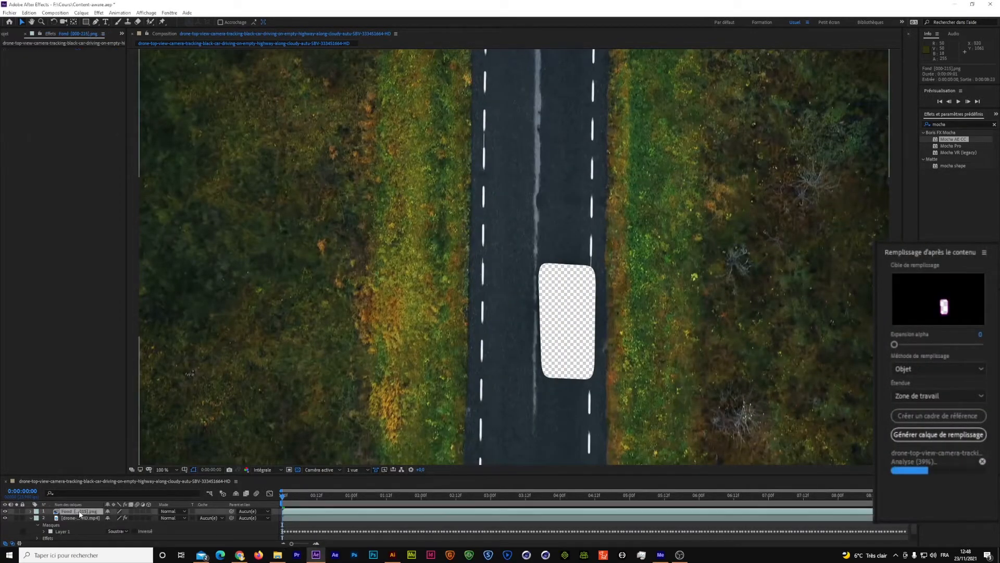
click(31, 518)
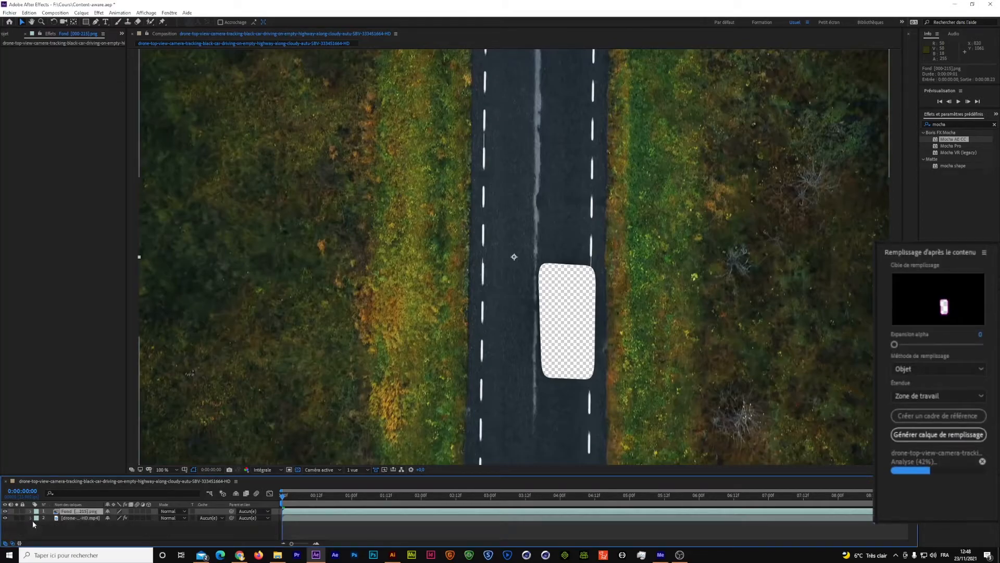
click(67, 529)
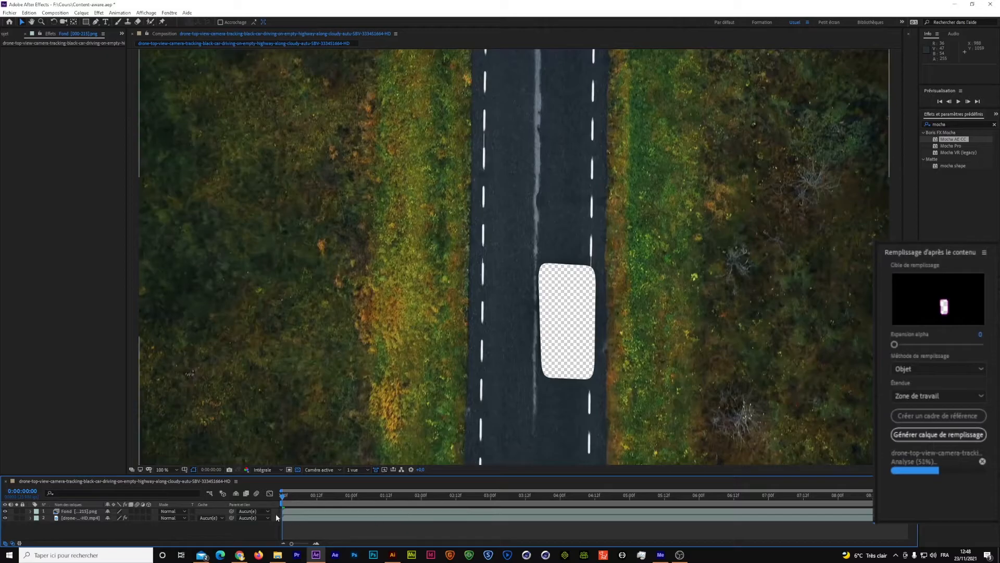
Scrub through the first second or so of the clip and return to its start to examine the filled road area.
click(286, 496)
mouse_move(286, 496)
mouse_down()
mouse_move(309, 499)
mouse_move(269, 496)
mouse_up()
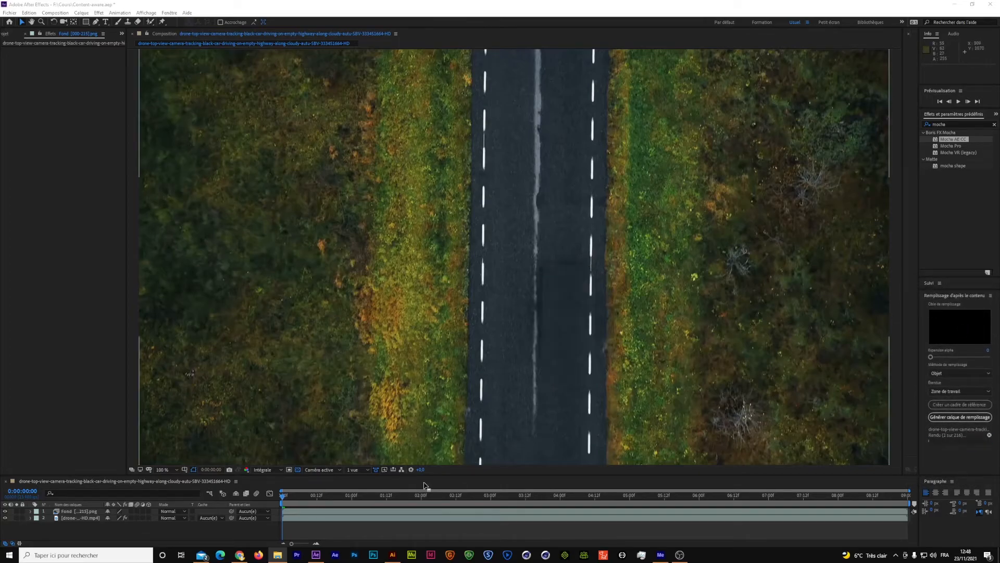
click(313, 500)
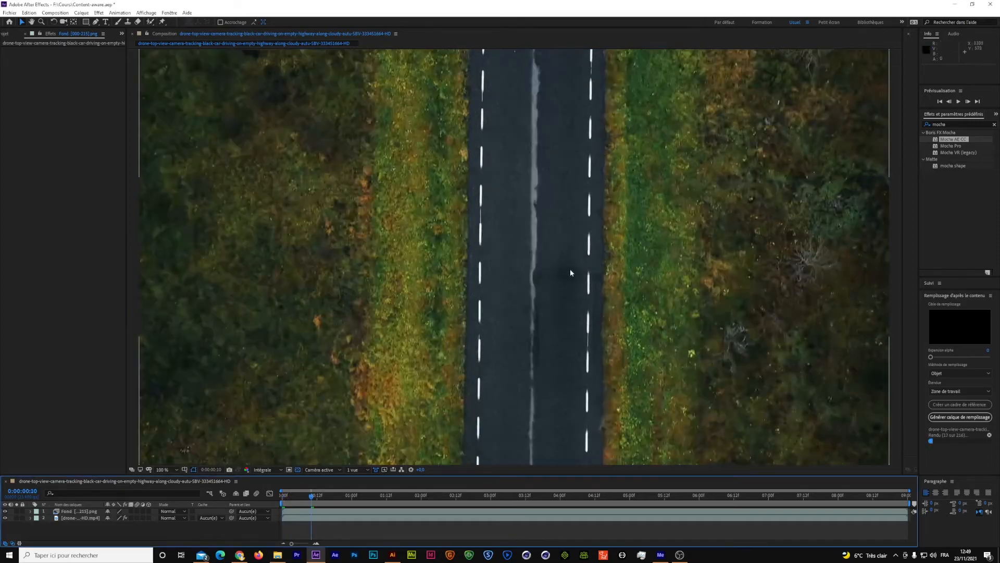
drag(313, 498, 350, 504)
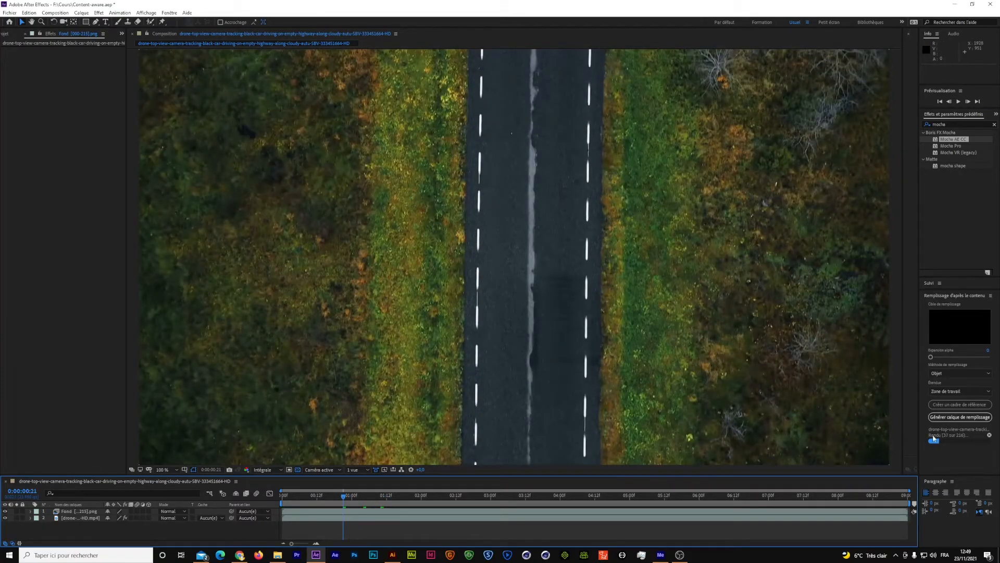
drag(343, 498, 249, 495)
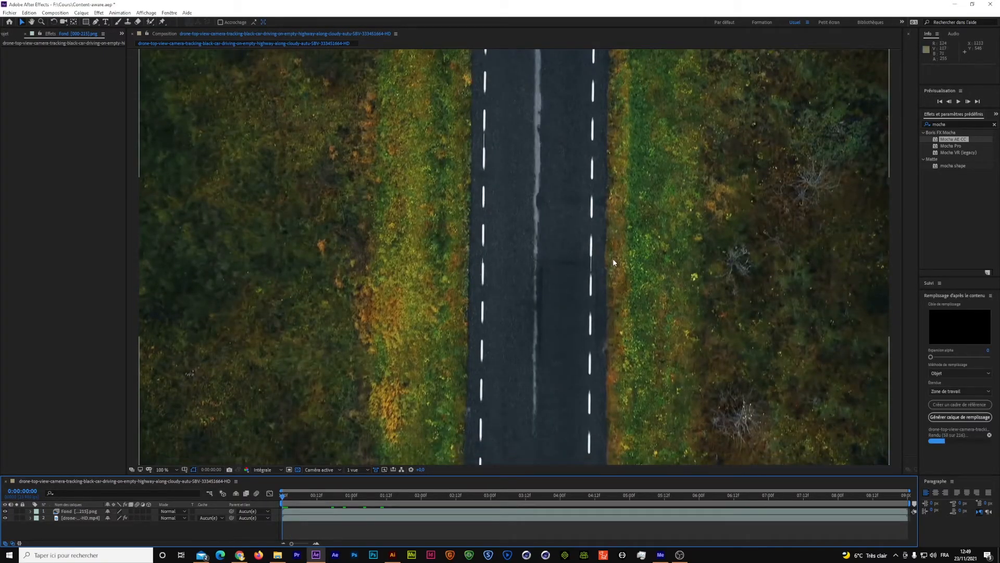
scroll(613, 262, down, 1)
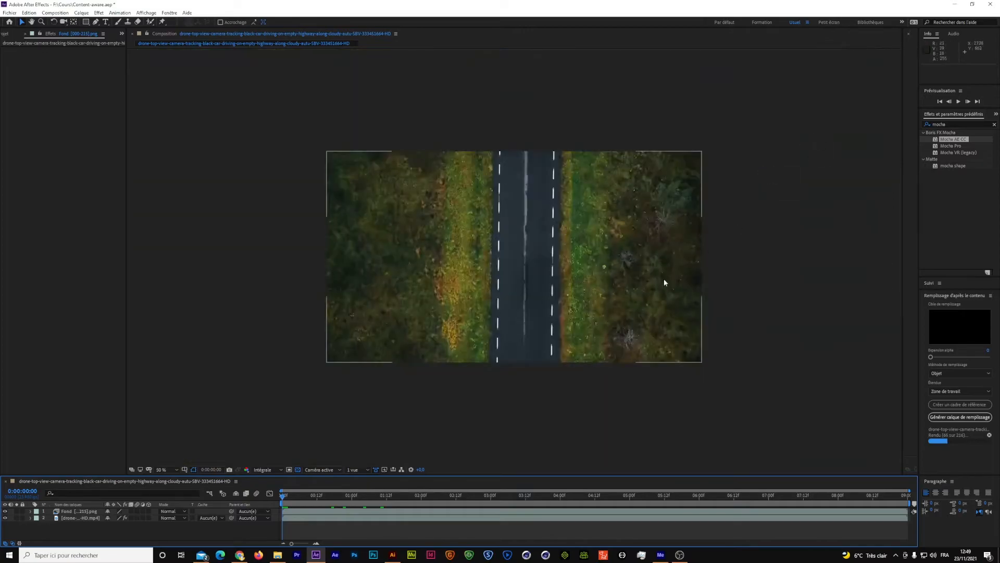
scroll(554, 288, up, 1)
scroll(555, 288, down, 1)
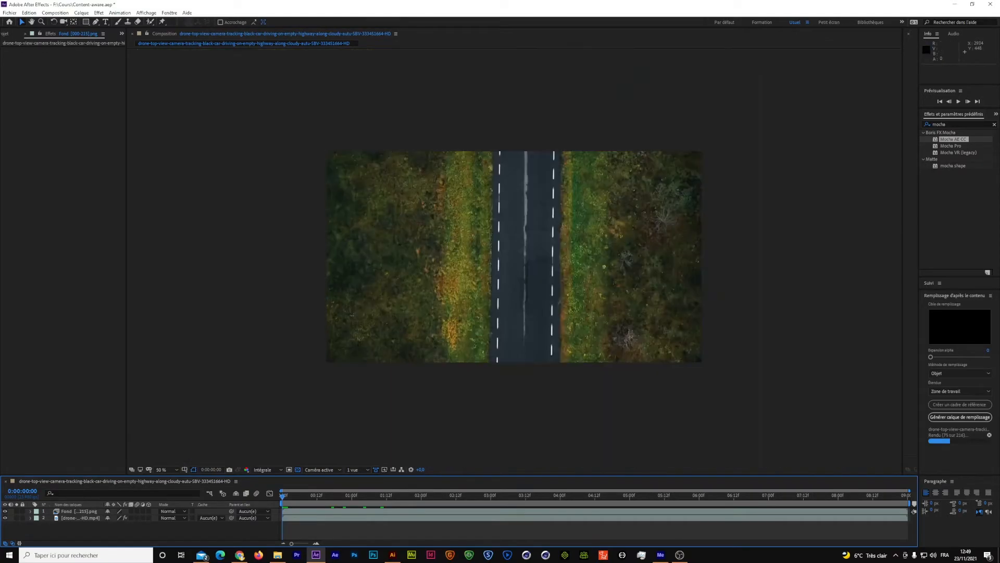